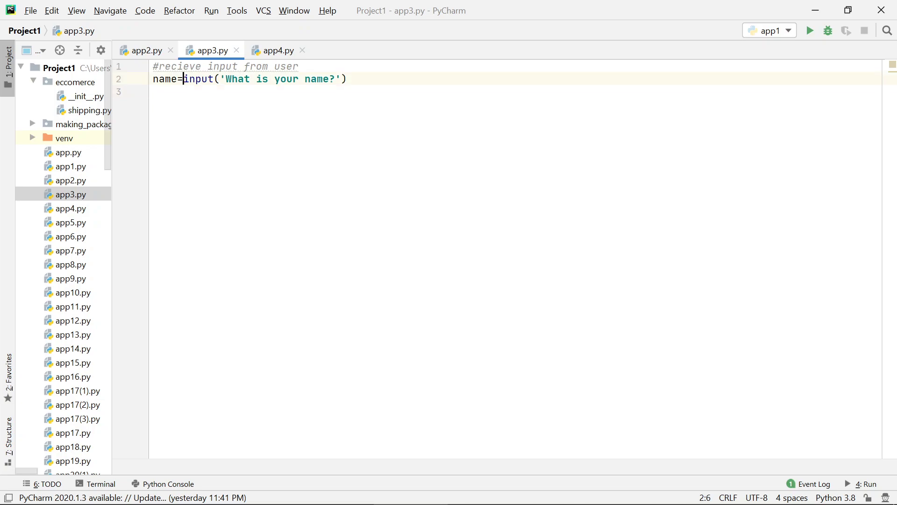
Select the input() call and its 'What is your name?' prompt on line 2.
left_click_drag(184, 78, 222, 79)
key("Down")
left_click_drag(220, 79, 341, 78)
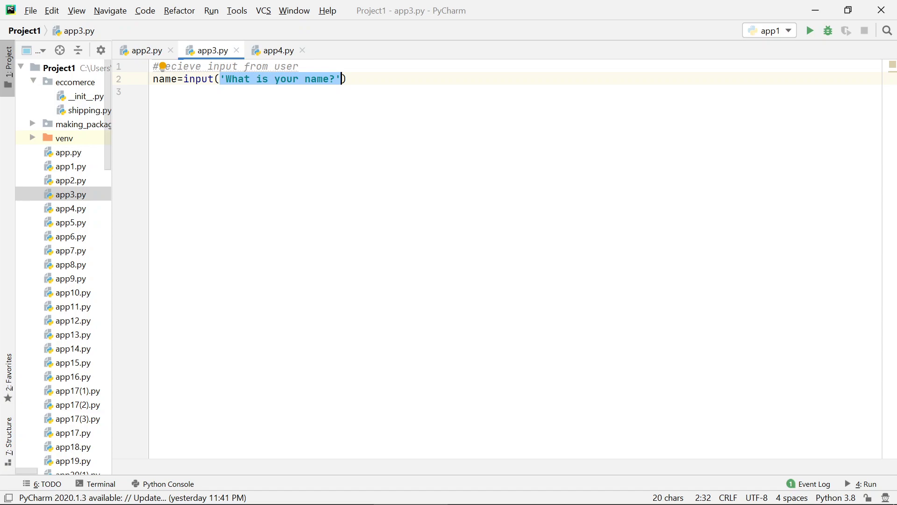
key("Down")
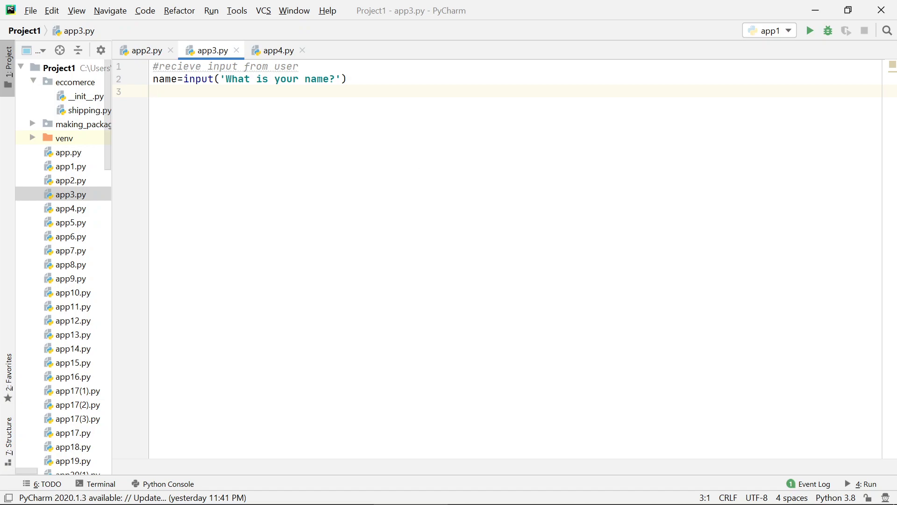
Run the app3 configuration and answer the name prompt with NIYATI.
key("alt+shift+F10")
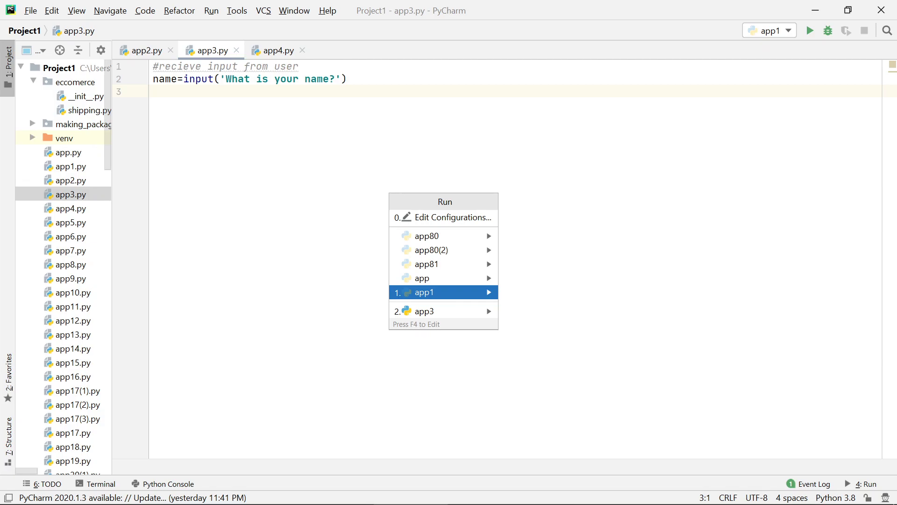
key("Down")
key("Return")
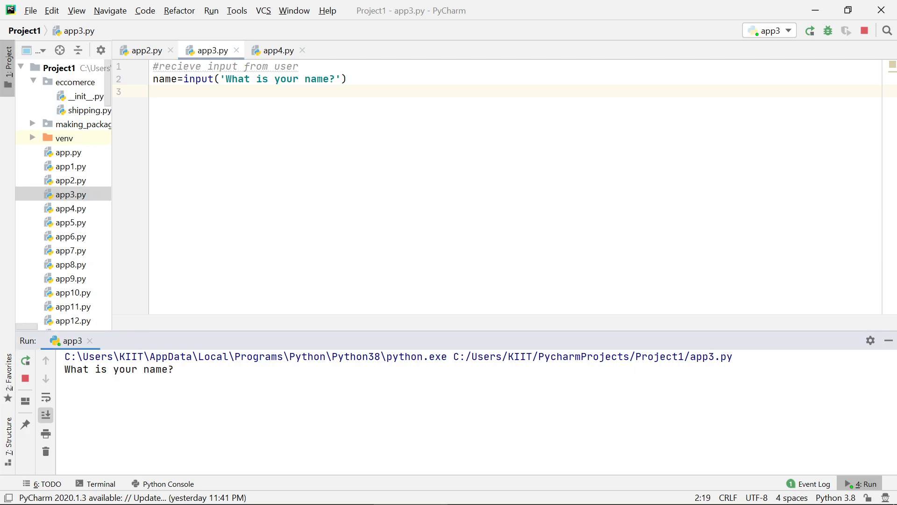
type("NIya")
key("BackSpace")
key("BackSpace")
type("YATI")
key("Return")
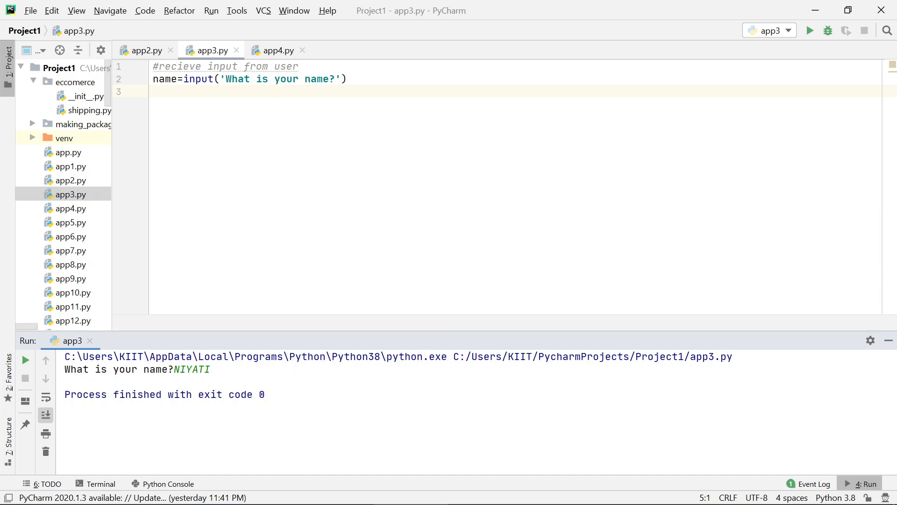
Paste the three comment lines and print('Hi! '+name) below the input line.
key("Escape")
key("Return")
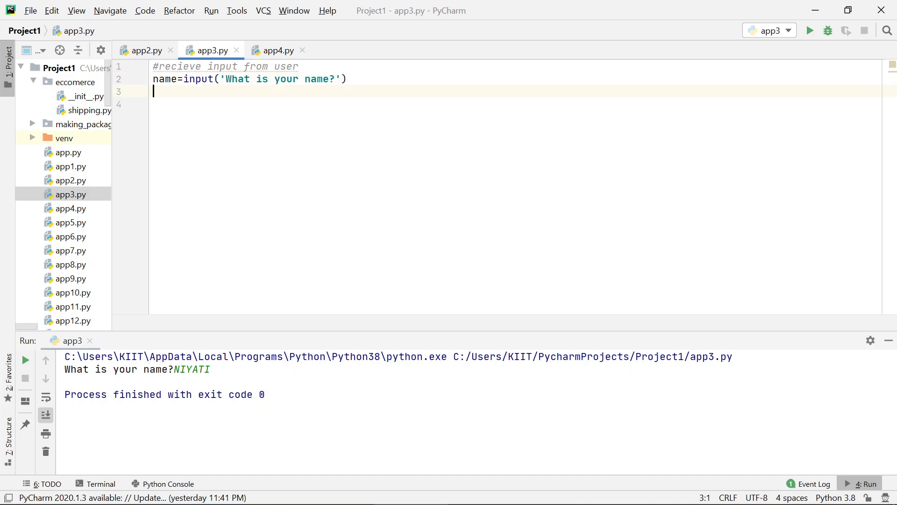
type("# this msg will printed on terminal and it will wait for the user to enter value, # whatever we enter will be returned by this input function # so we'll store it in a variable print('Hi! '+name)")
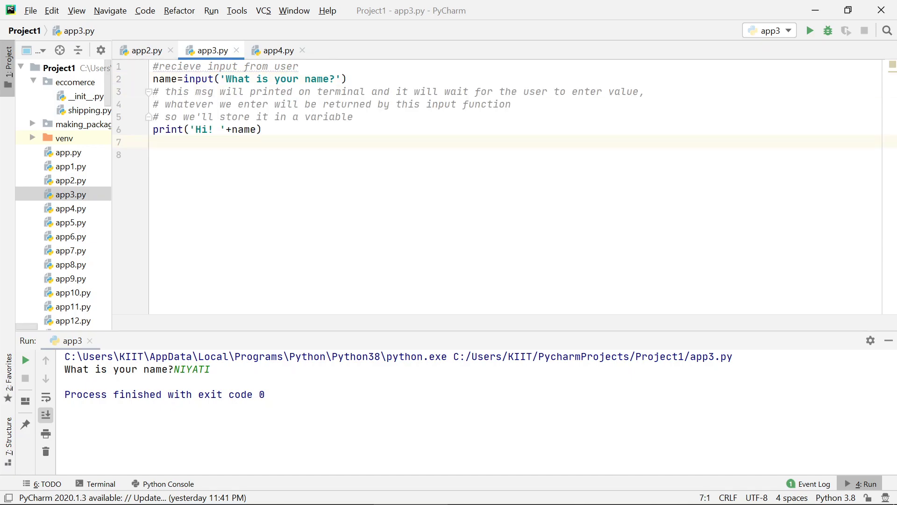
Rerun app3 and review the new comment and print lines.
key("Up")
key("Up")
key("shift+F10")
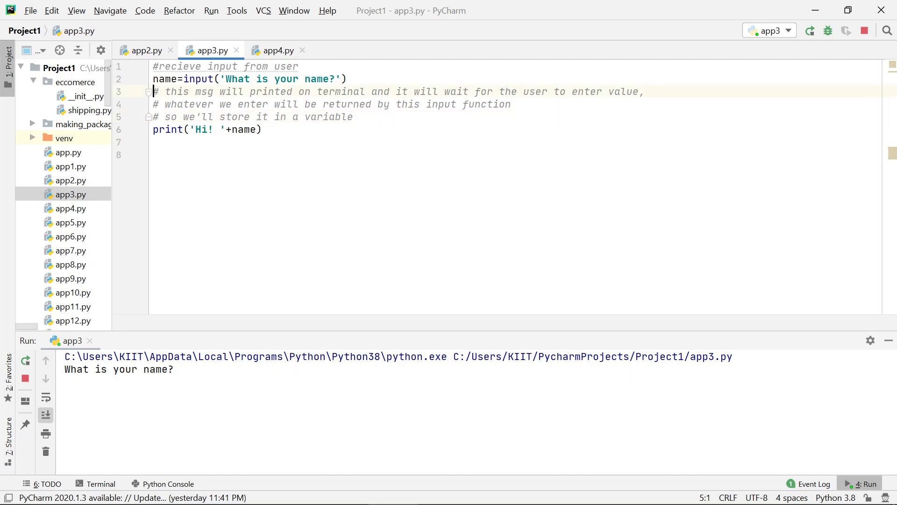
mouse_move(152, 91)
left_mouse_down()
mouse_move(263, 129)
mouse_move(354, 117)
left_mouse_up()
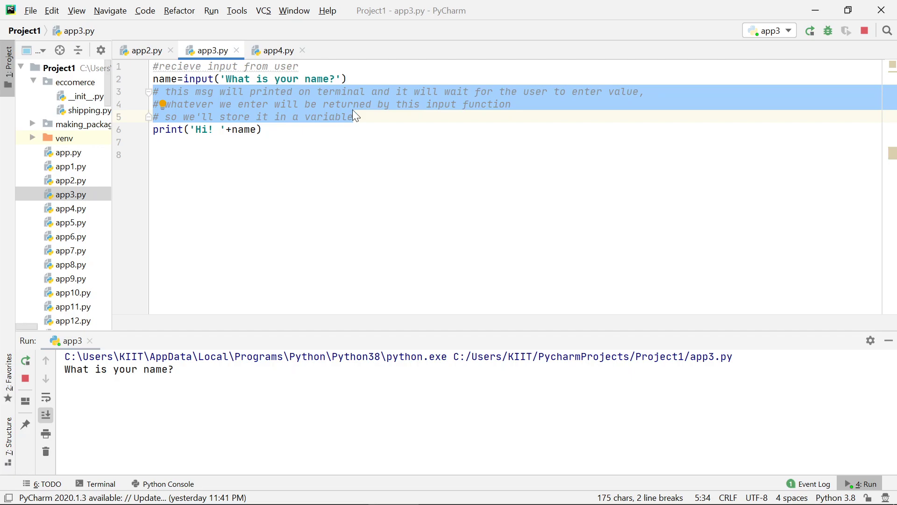
key("Down")
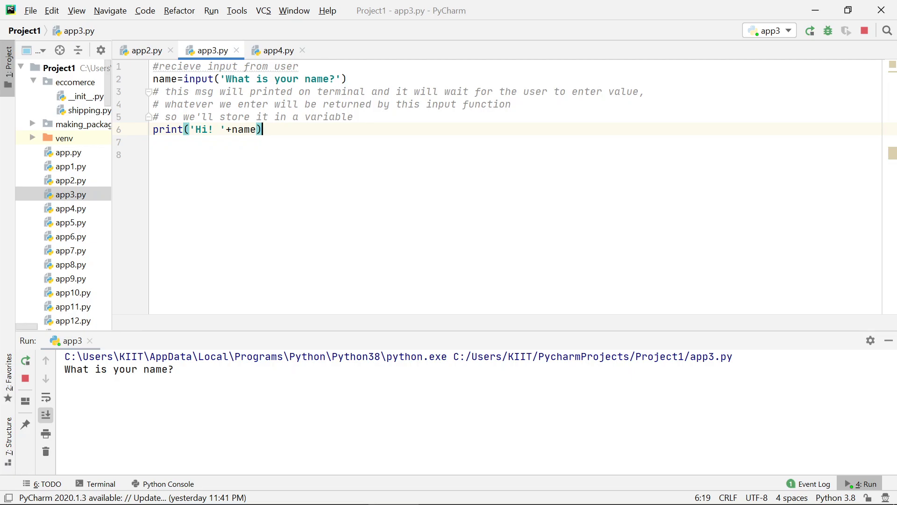
key("Down")
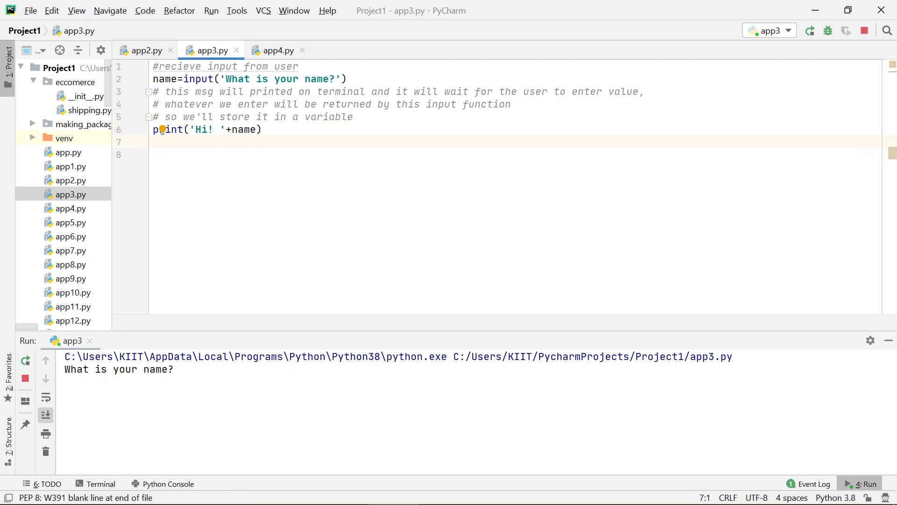
Stop and rerun app3, entering NIYATI to get the 'Hi! NIYATI' greeting.
key("Down")
key("alt+shift+F10")
key("Up")
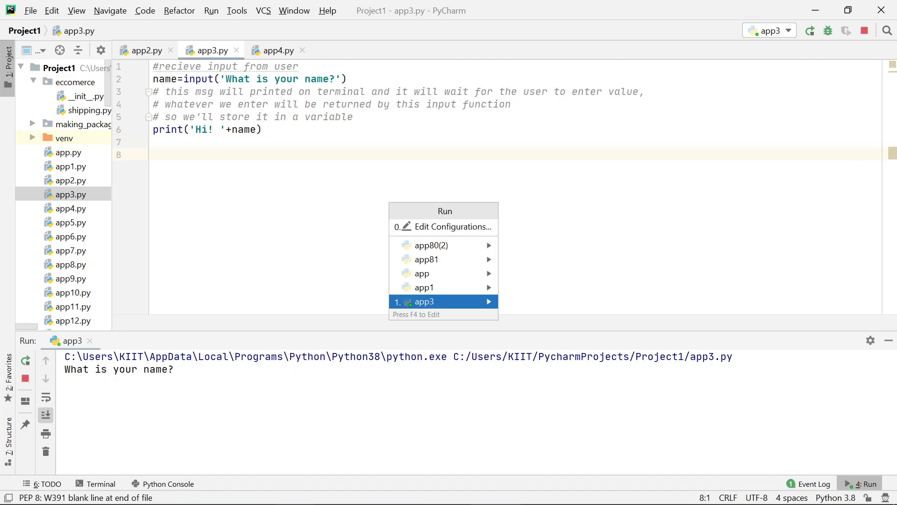
key("Return")
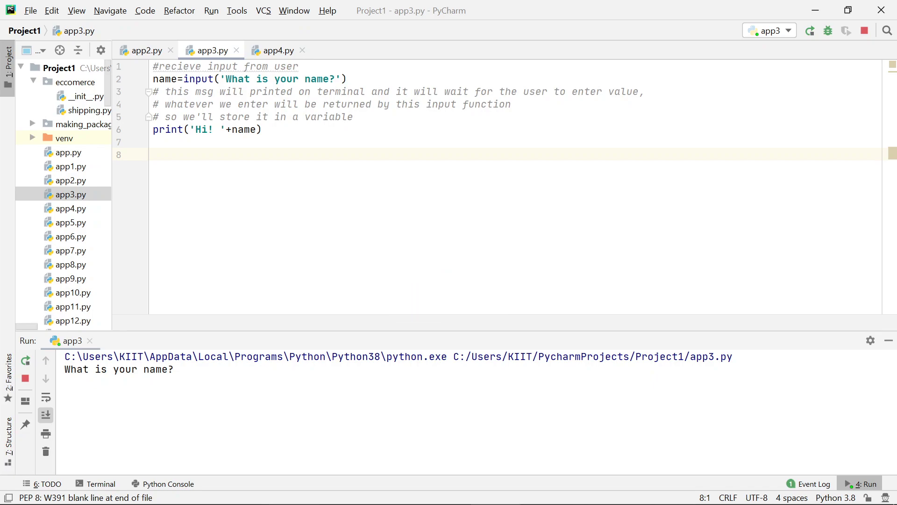
key("Return")
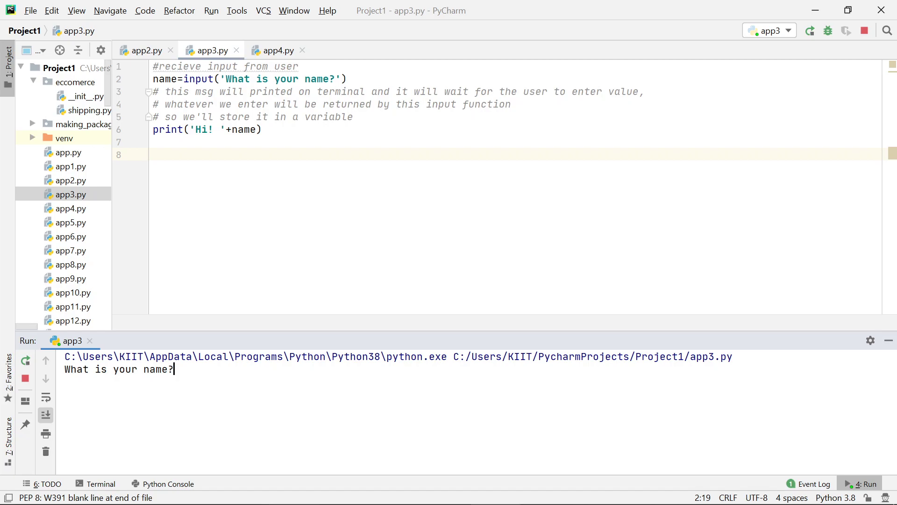
type("NIYATI")
key("Return")
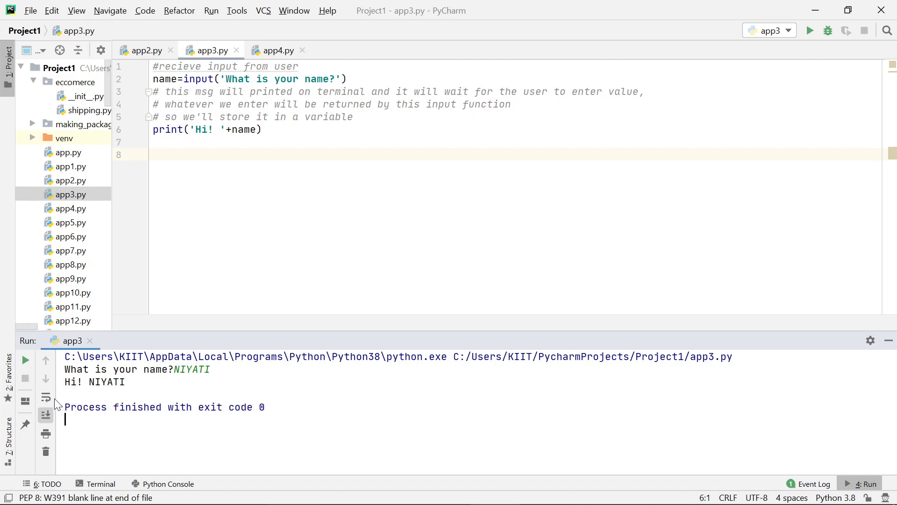
triple_click(221, 382)
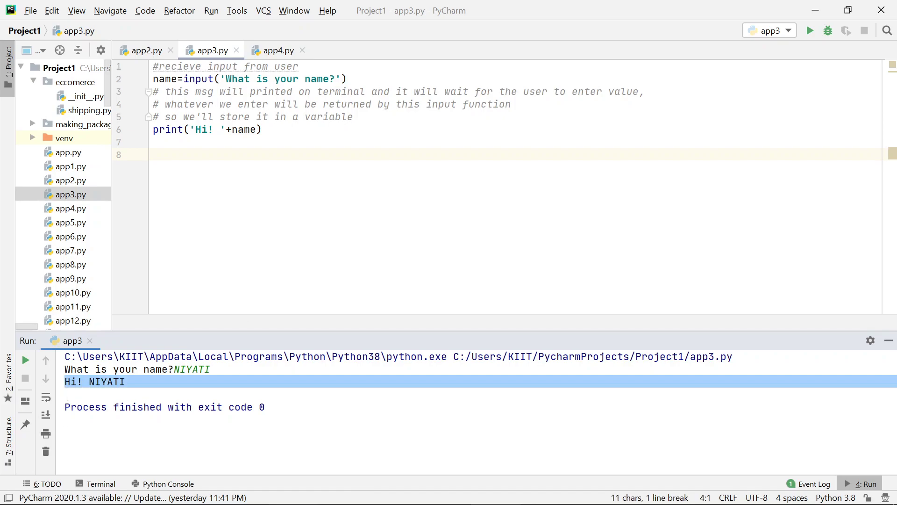
left_click_drag(231, 129, 263, 129)
key("shift+Left")
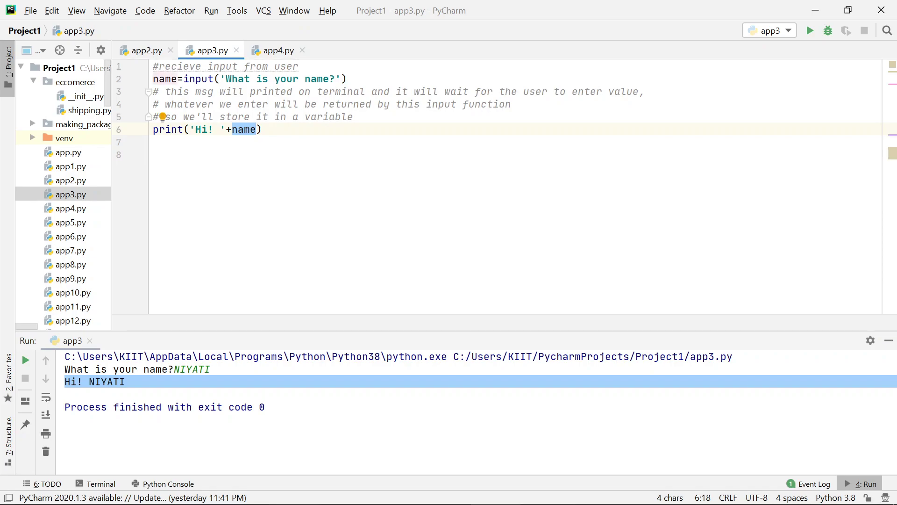
left_click_drag(93, 383, 64, 394)
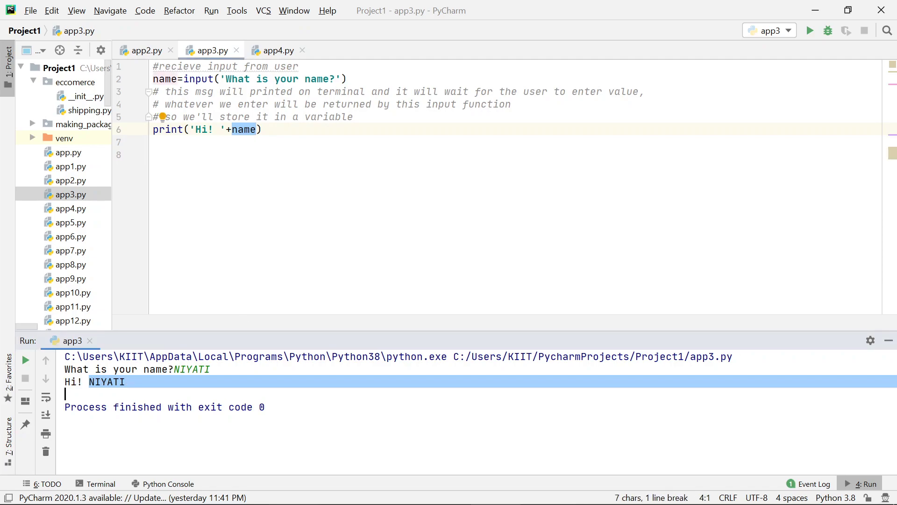
left_click(153, 154)
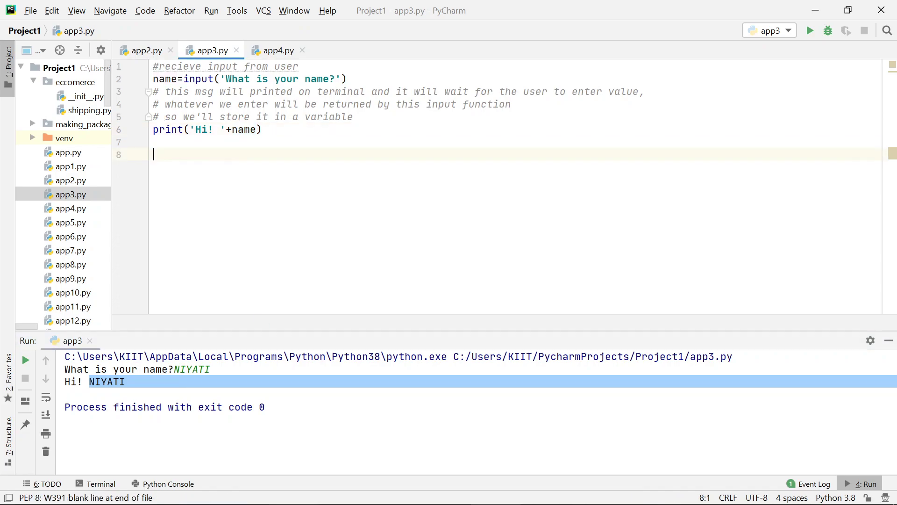